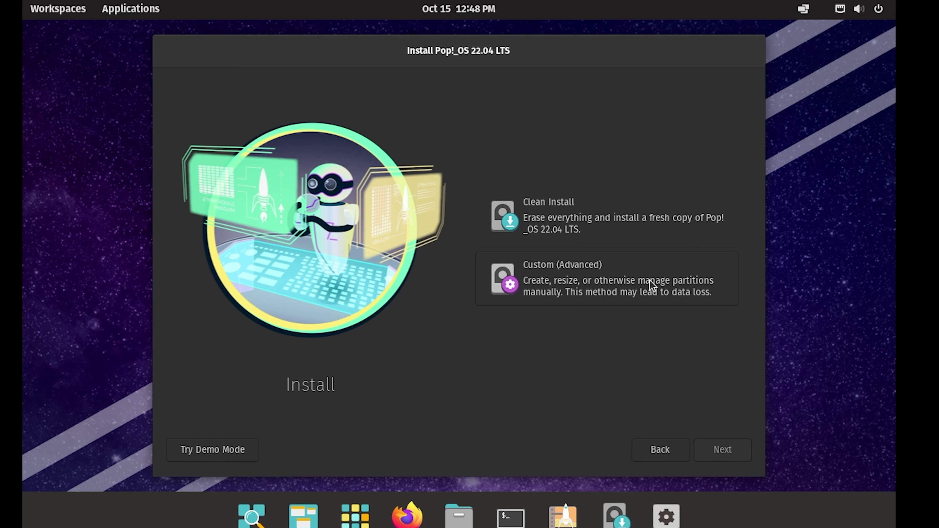
# Choose the Custom (Advanced) install and launch GParted on the unallocated 30 GB /dev/sda
pyautogui.click(650, 281)
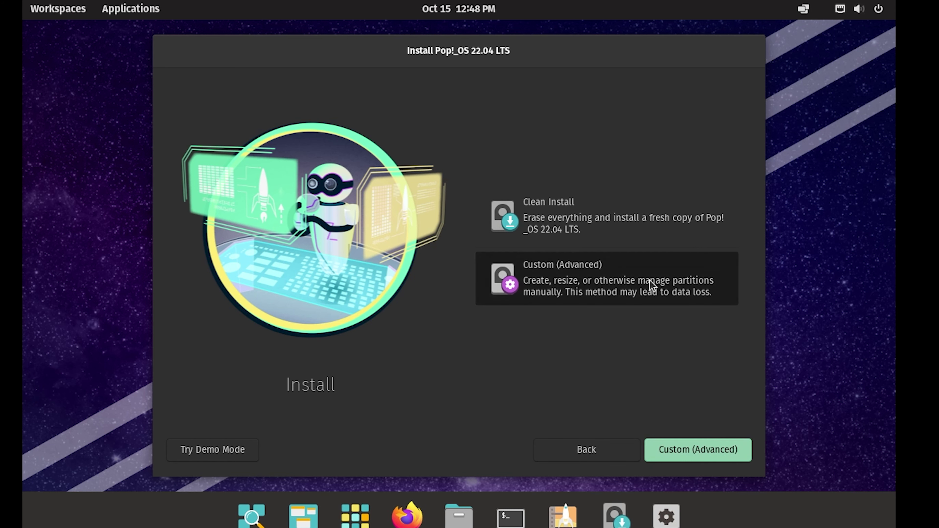
pyautogui.click(681, 450)
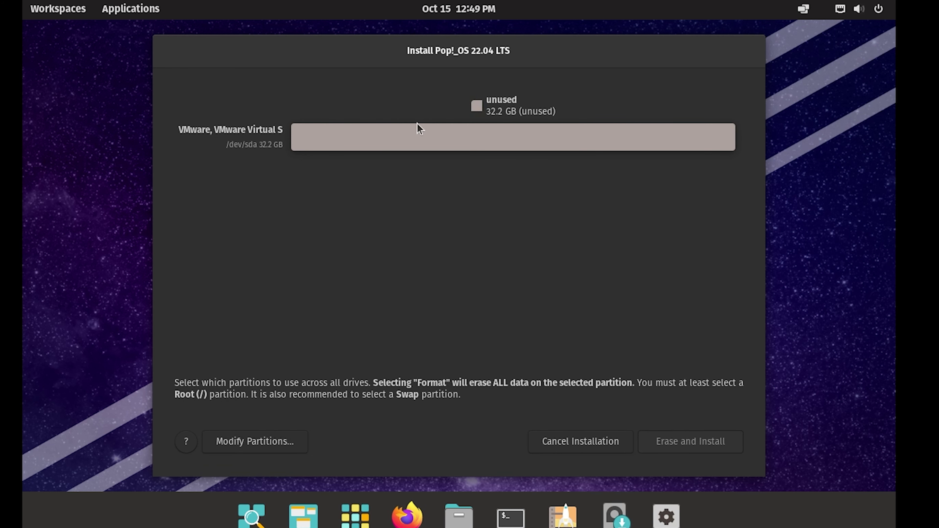
pyautogui.click(273, 441)
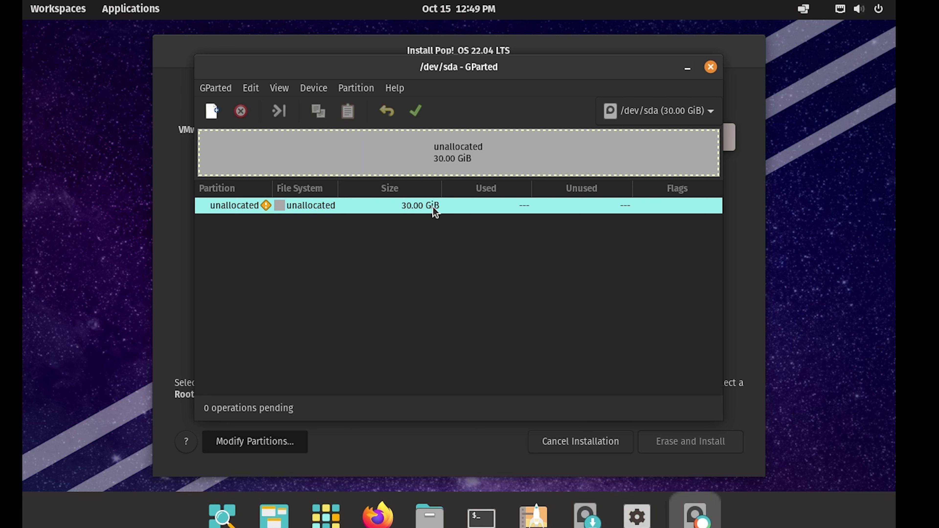
# Create and apply a new msdos partition table on /dev/sda
pyautogui.rightClick(281, 207)
pyautogui.click(298, 215)
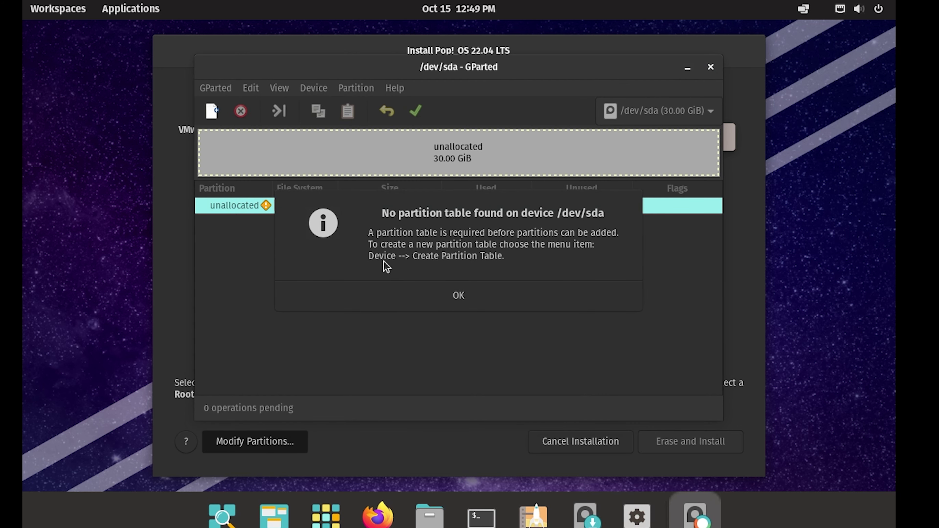
pyautogui.click(466, 301)
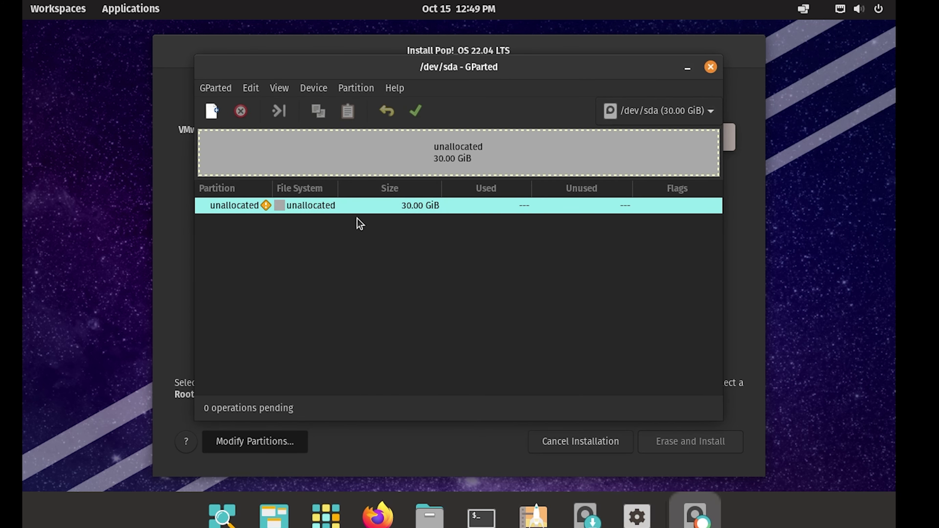
pyautogui.click(303, 88)
pyautogui.click(366, 108)
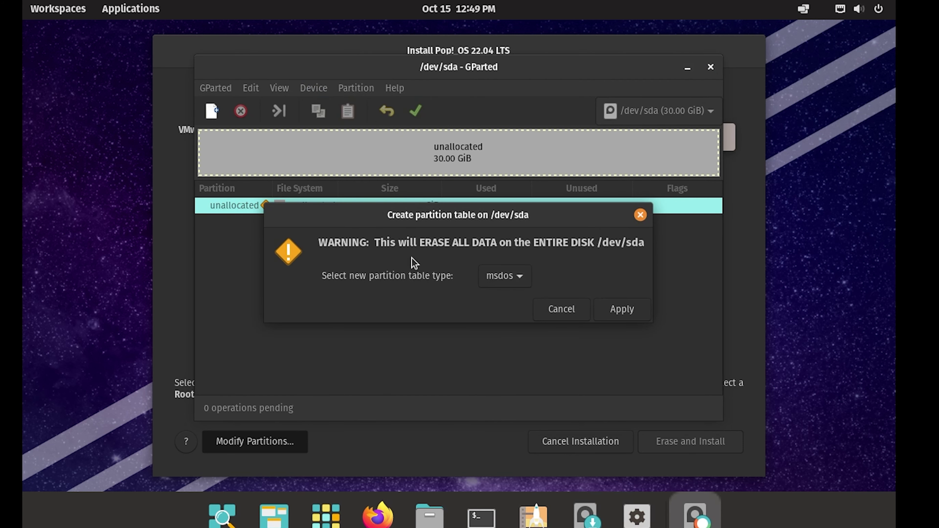
pyautogui.click(616, 310)
# Start a new partition in the free space, cancel it, and close GParted
pyautogui.rightClick(291, 207)
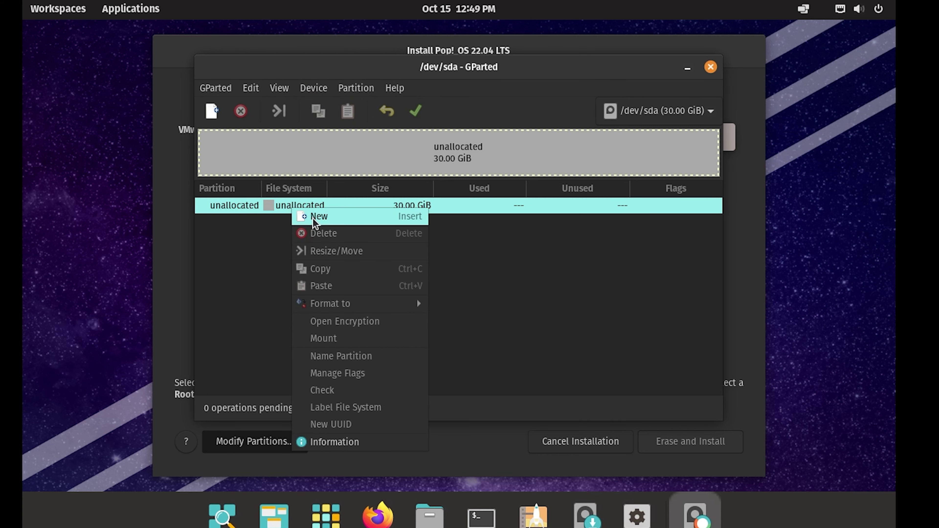
pyautogui.click(313, 218)
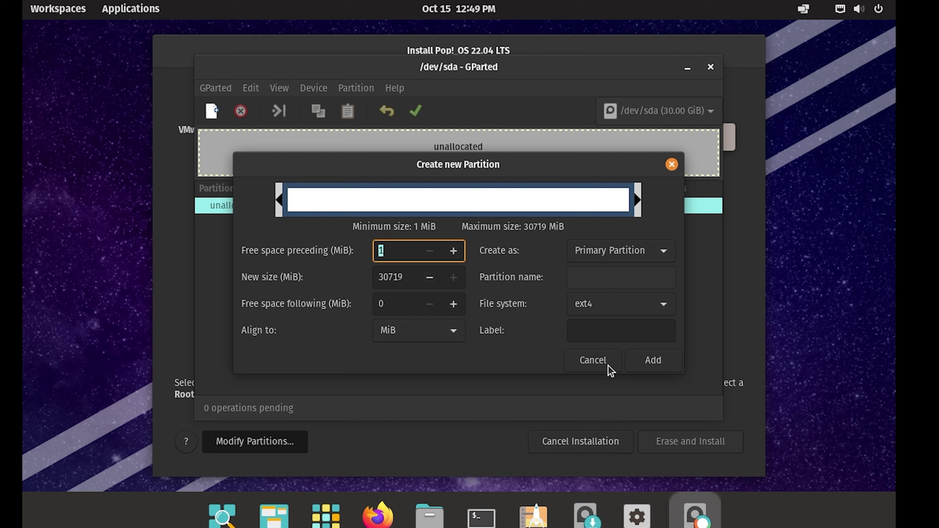
pyautogui.click(593, 360)
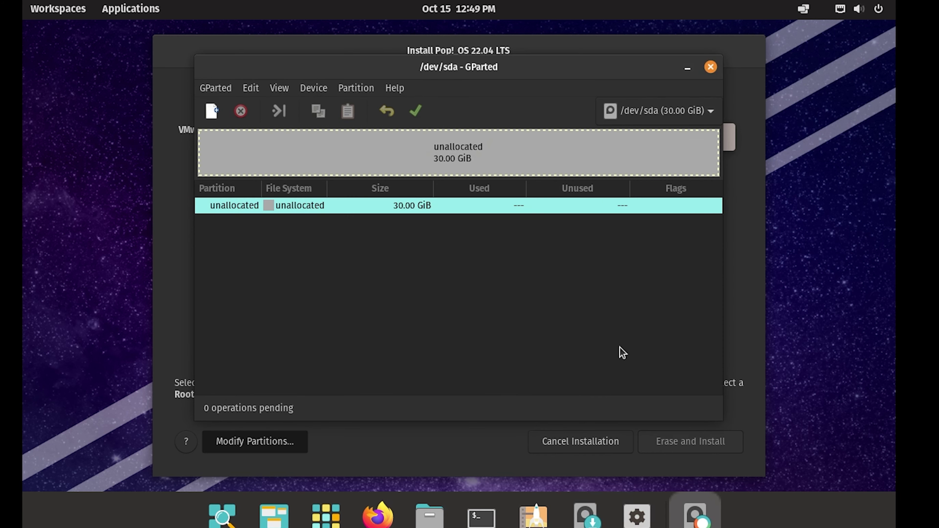
pyautogui.click(709, 68)
# Switch to Clean Install and select the VMware virtual disk as the target
pyautogui.click(589, 447)
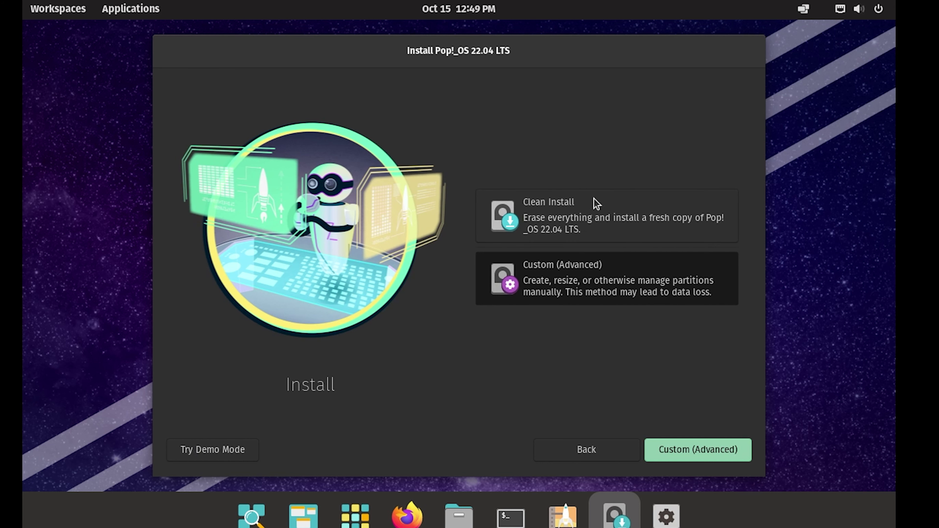
pyautogui.click(586, 207)
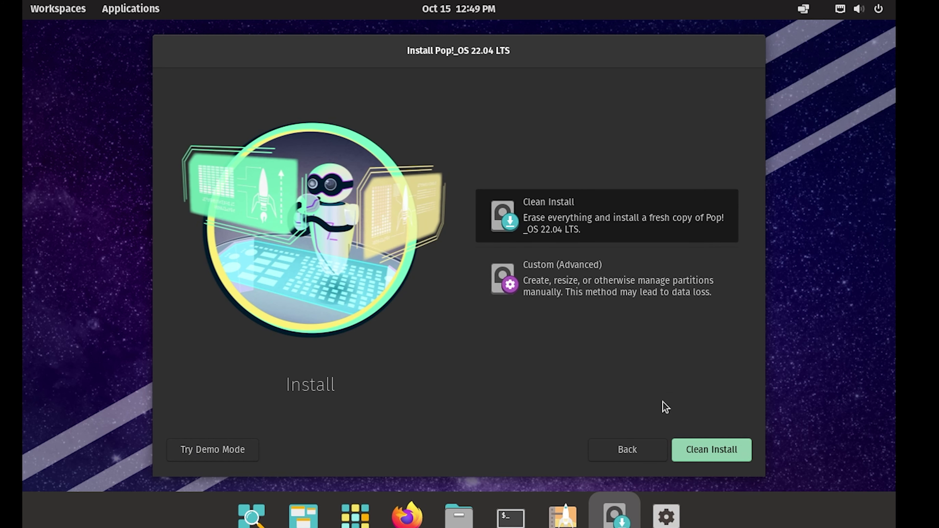
pyautogui.click(710, 451)
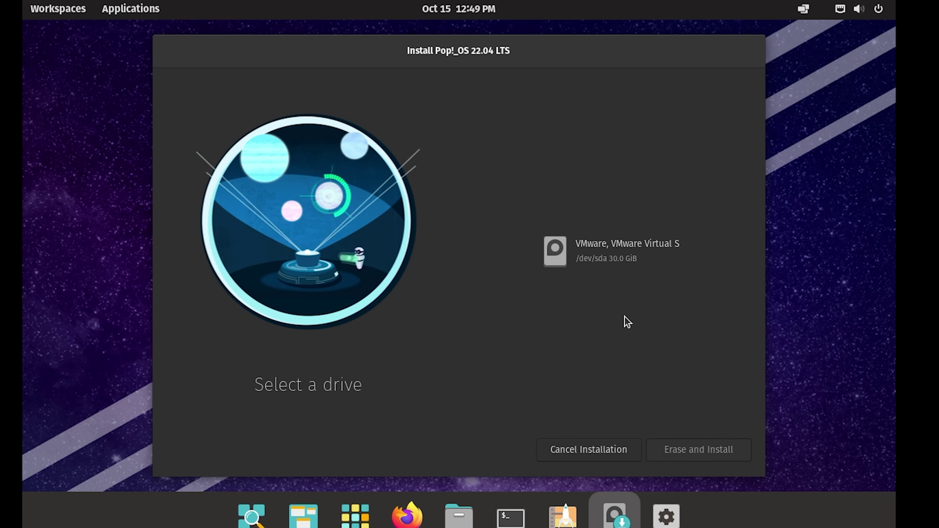
pyautogui.click(614, 256)
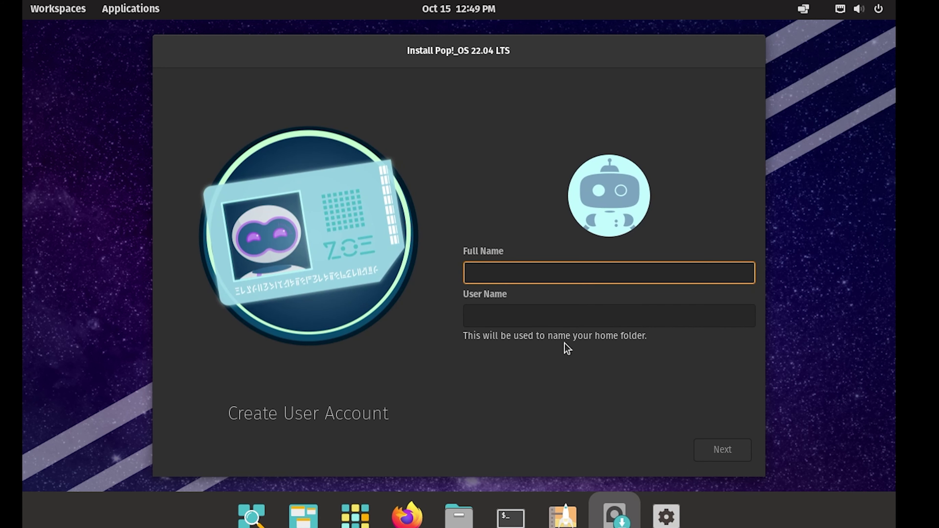
# Enter the user's full name and a user name, then set and confirm the account password
pyautogui.write('Saeed')
pyautogui.click(546, 320)
pyautogui.write('pc')
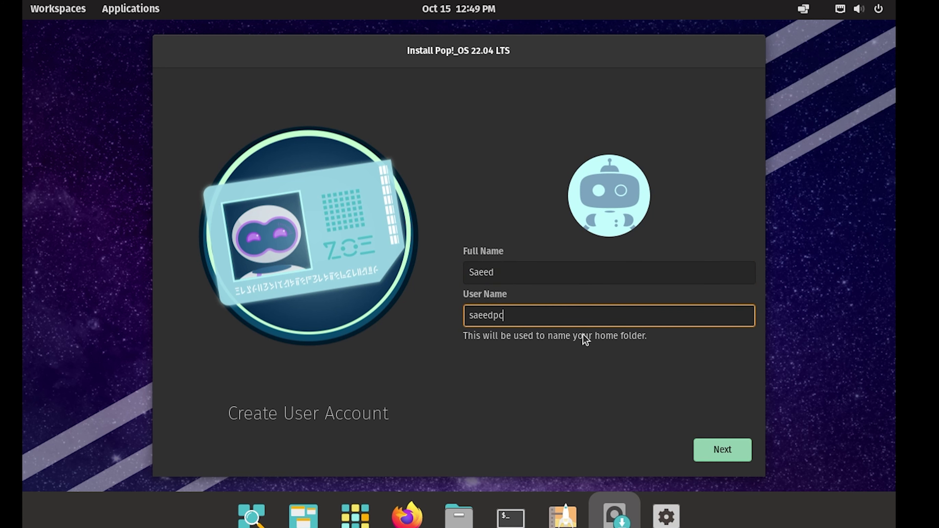
pyautogui.click(706, 448)
pyautogui.write('1234567890')
pyautogui.click(615, 290)
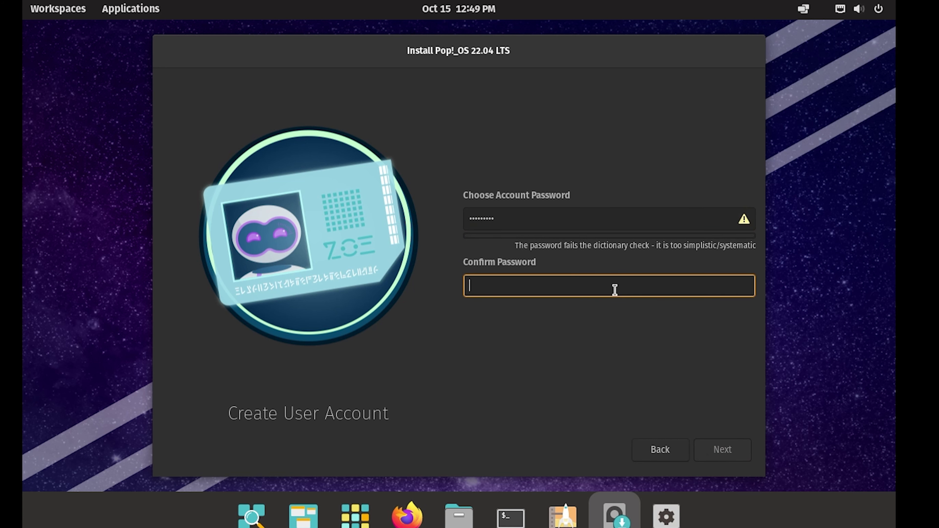
pyautogui.write('1234567890')
pyautogui.click(706, 452)
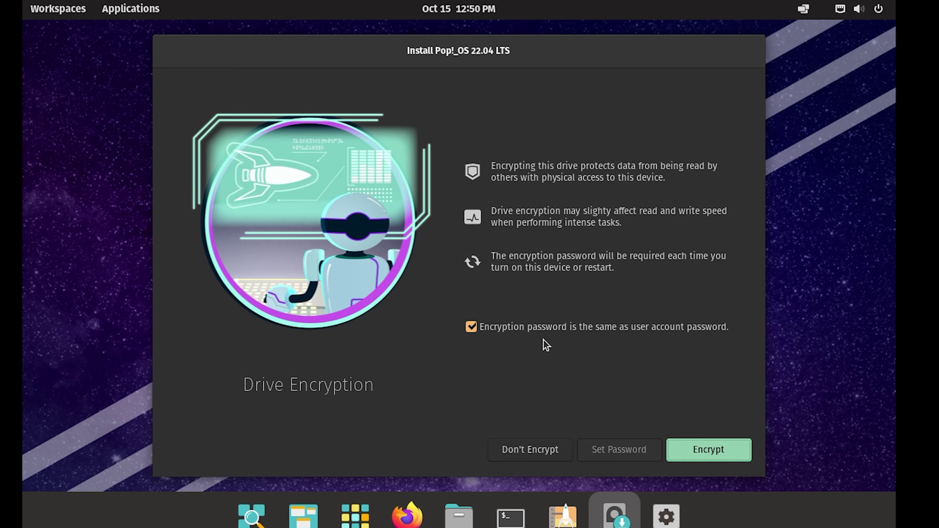
# Skip drive encryption, let the installation finish, and restart the device
pyautogui.click(471, 329)
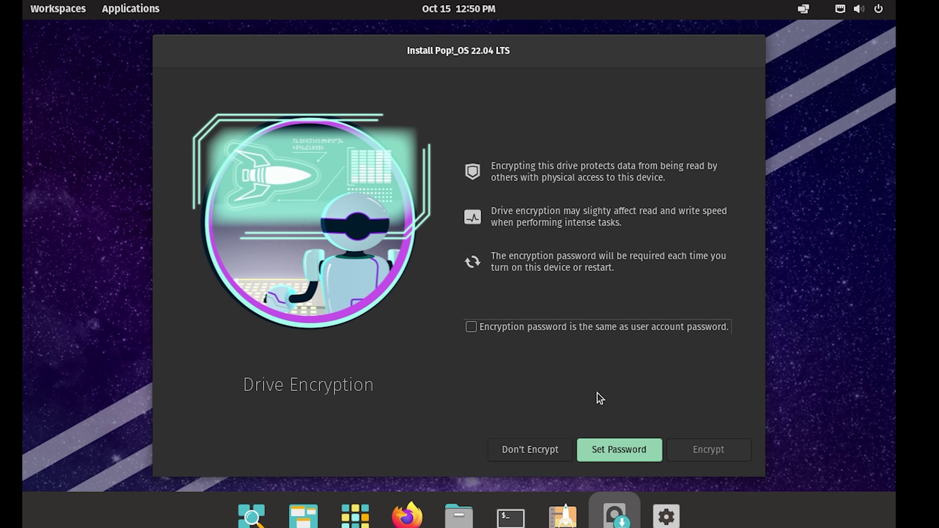
pyautogui.click(540, 449)
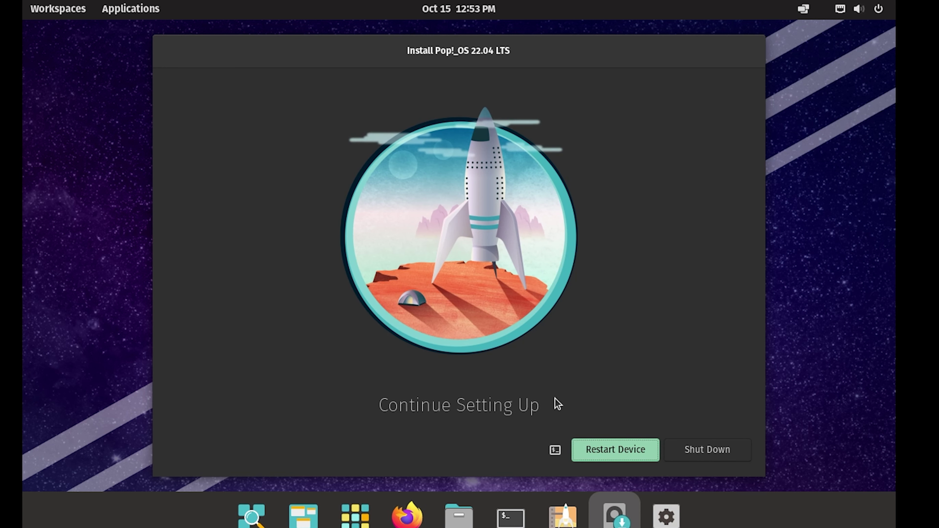
pyautogui.click(621, 455)
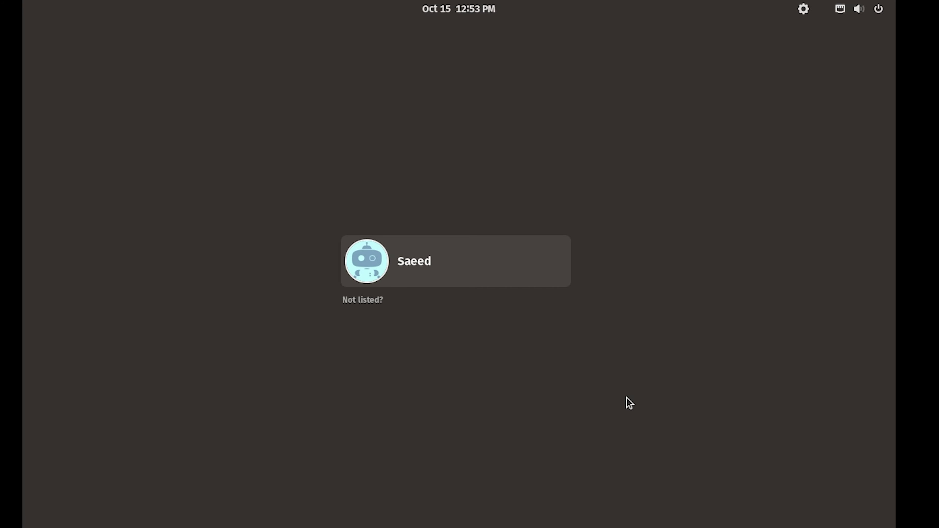
# Sign in to the new user account from the login screen
pyautogui.click(477, 270)
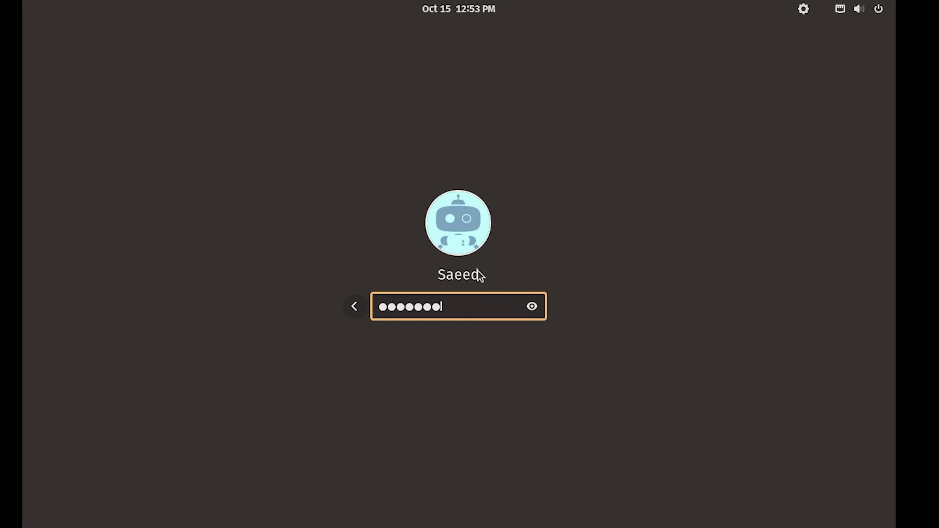
pyautogui.press('Return')
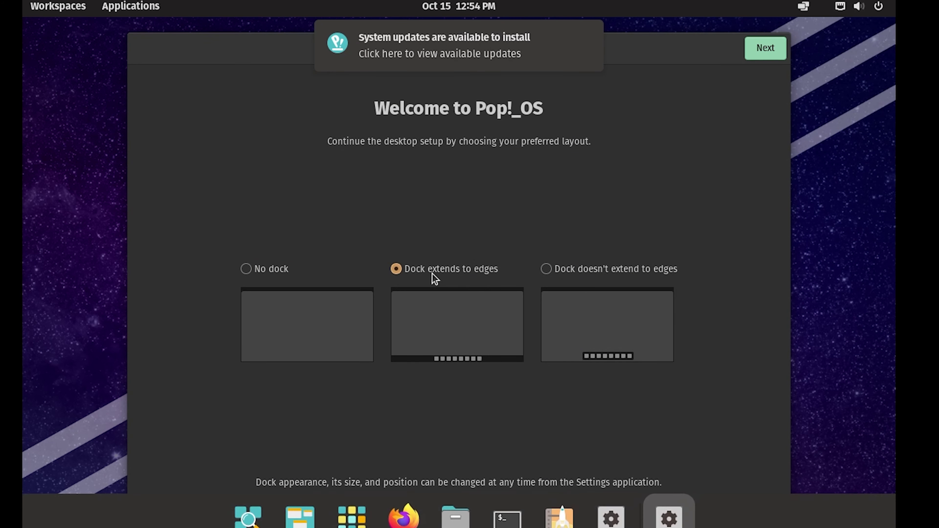
# Choose the dock layout that doesn't extend to the screen edges
pyautogui.click(573, 272)
pyautogui.click(479, 269)
pyautogui.click(576, 270)
pyautogui.click(756, 59)
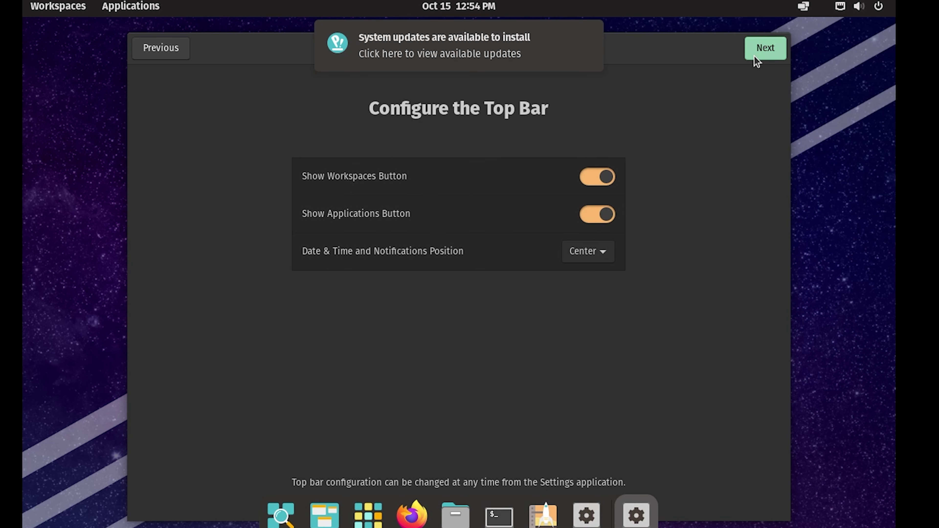
# Keep the top bar's clock and notifications in the center position
pyautogui.click(588, 252)
pyautogui.click(592, 279)
pyautogui.click(590, 255)
pyautogui.click(591, 278)
pyautogui.click(598, 256)
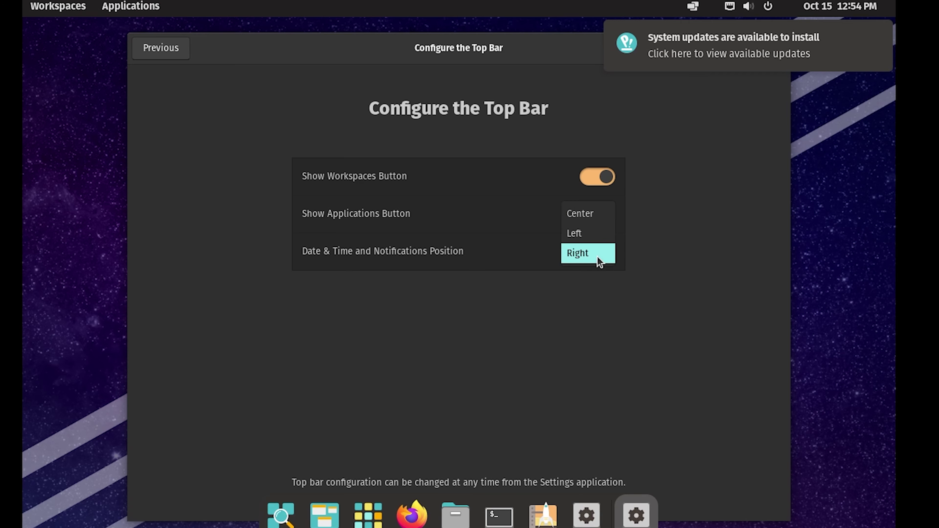
pyautogui.click(592, 219)
pyautogui.click(751, 50)
# Pass the launcher and gestures pages and keep the Dark theme
pyautogui.click(753, 50)
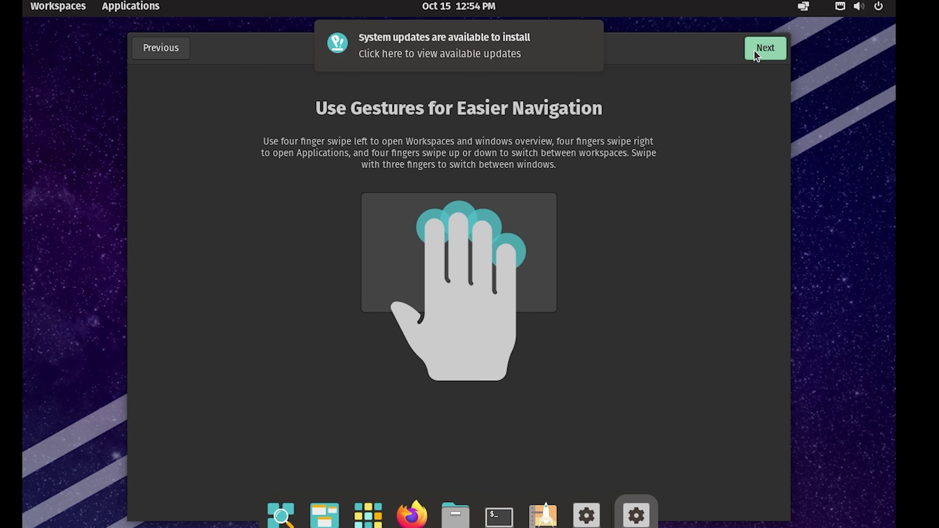
pyautogui.click(754, 51)
pyautogui.click(364, 383)
pyautogui.click(554, 384)
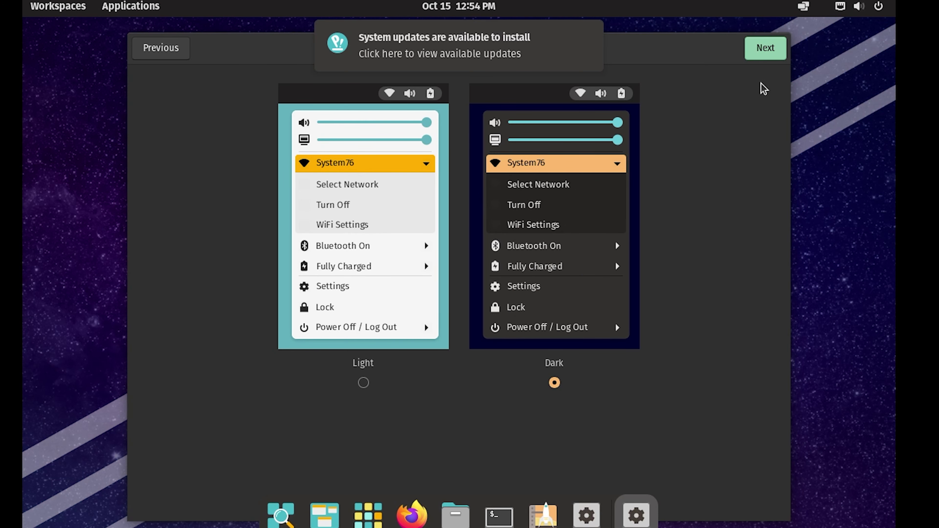
# Set the time zone to Queen Alia Airport, Jordan
pyautogui.click(771, 56)
pyautogui.click(772, 55)
pyautogui.write('jordan')
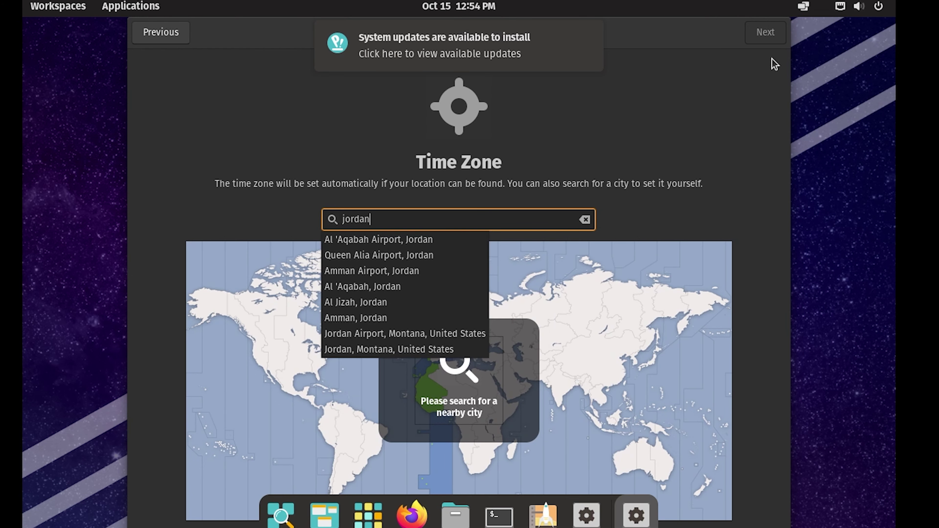
pyautogui.click(430, 256)
# Finish the online accounts page without adding accounts and open system Settings
pyautogui.click(754, 42)
pyautogui.scroll(-2, 484, 279)
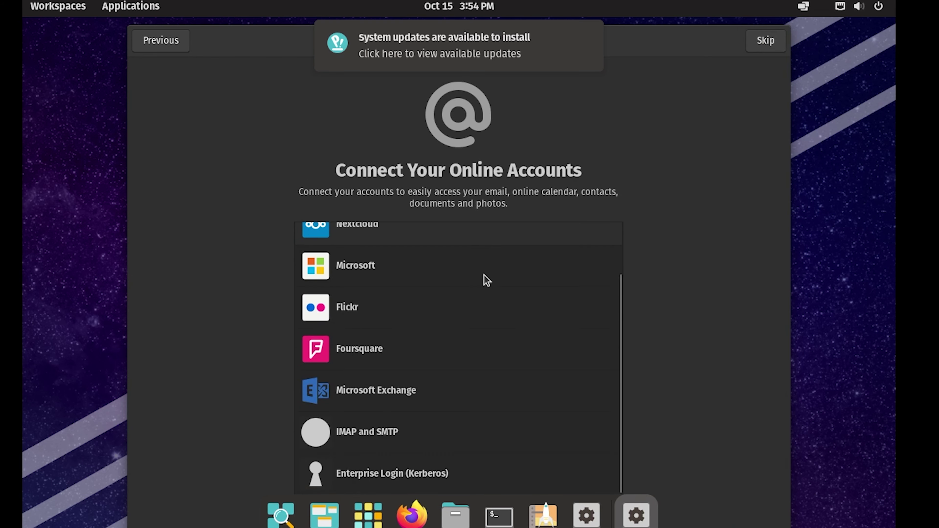
pyautogui.scroll(2, 484, 279)
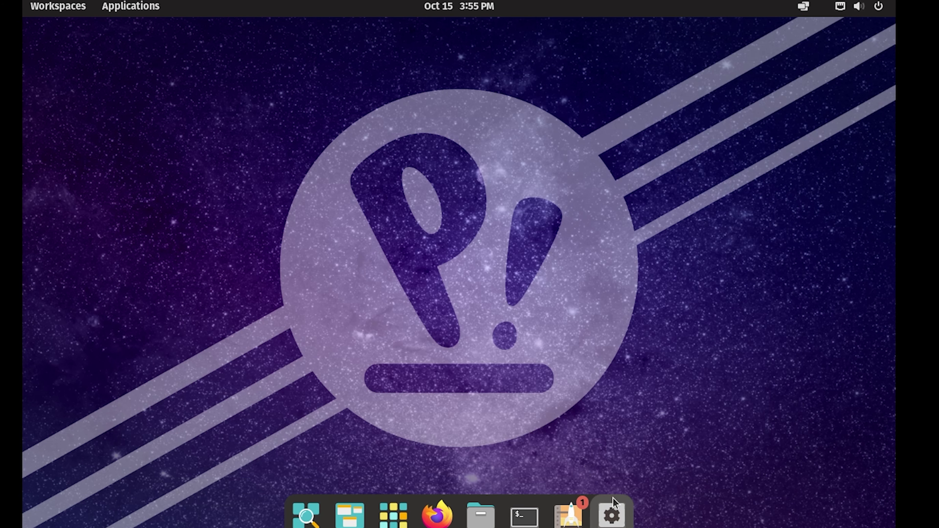
pyautogui.click(612, 512)
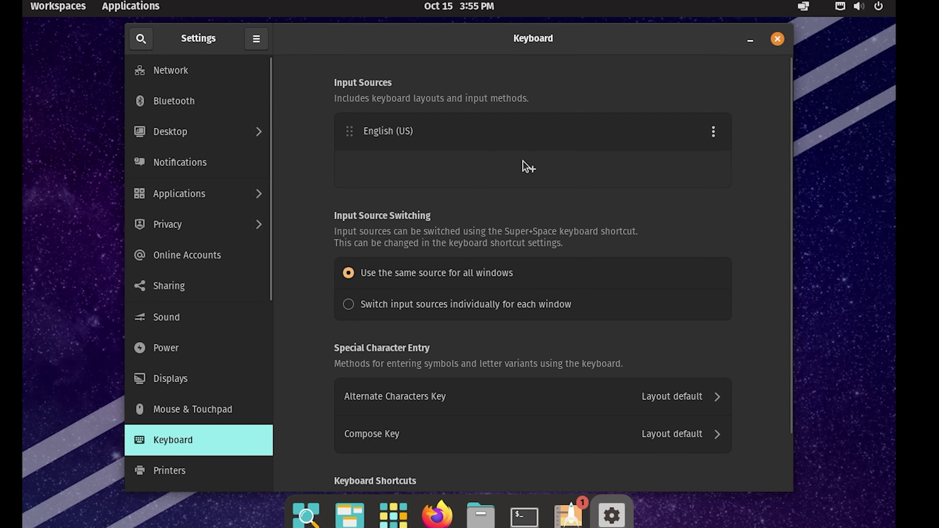
# Add the plain Arabic keyboard layout as an input source
pyautogui.click(534, 172)
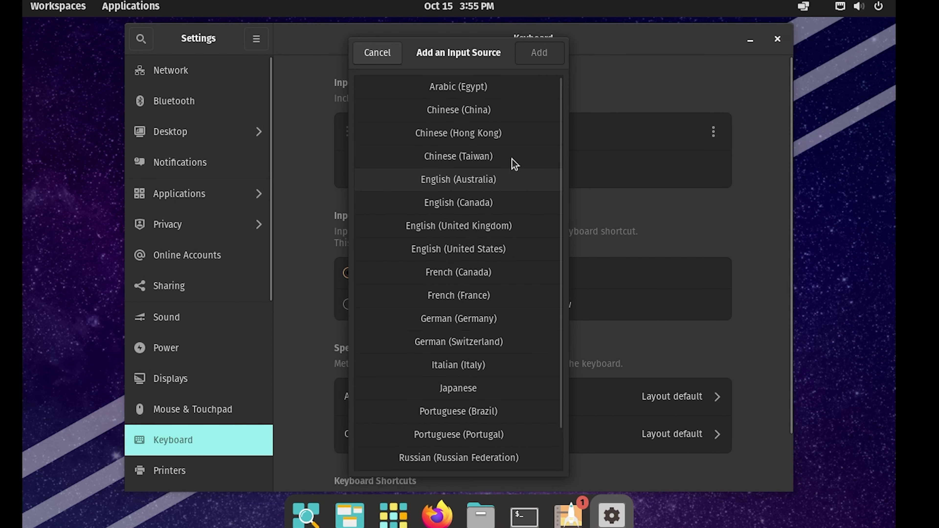
pyautogui.click(503, 94)
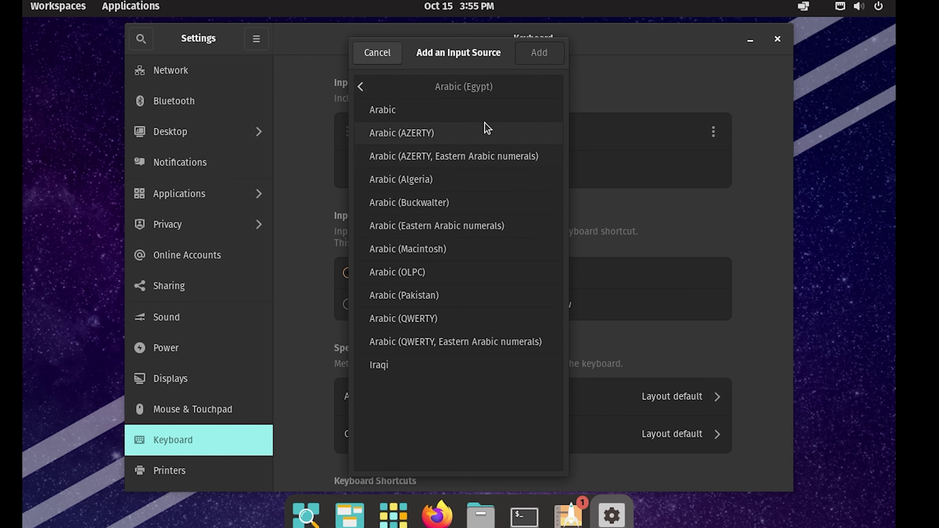
pyautogui.click(485, 113)
pyautogui.click(541, 59)
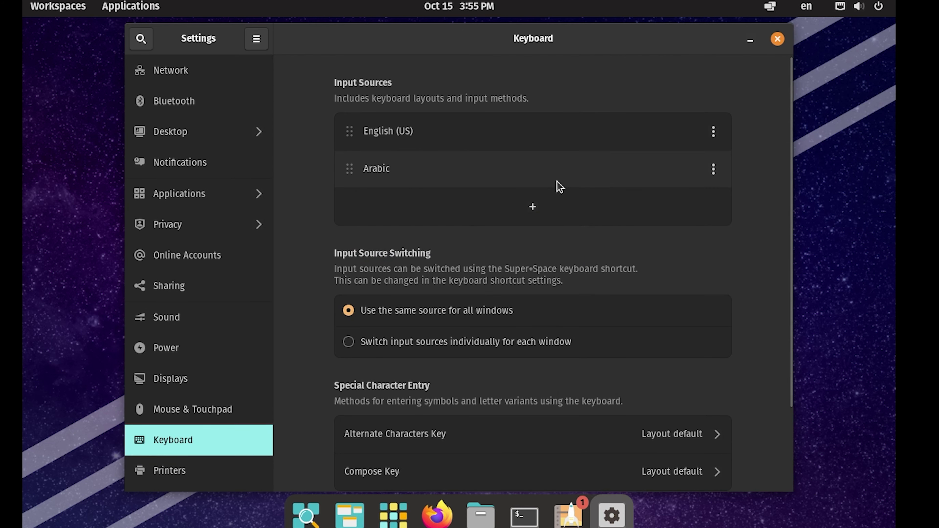
# Check the layout switcher without changing input, then close Settings
pyautogui.click(807, 6)
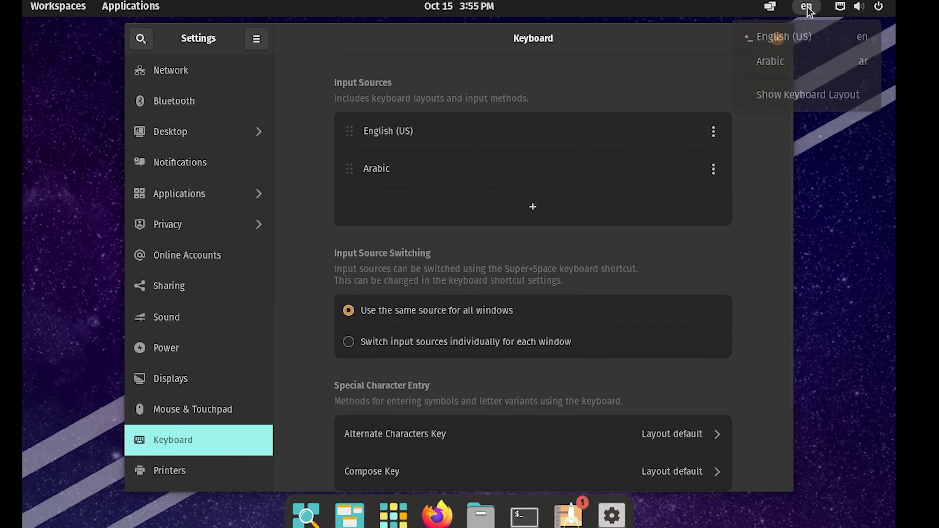
pyautogui.click(687, 59)
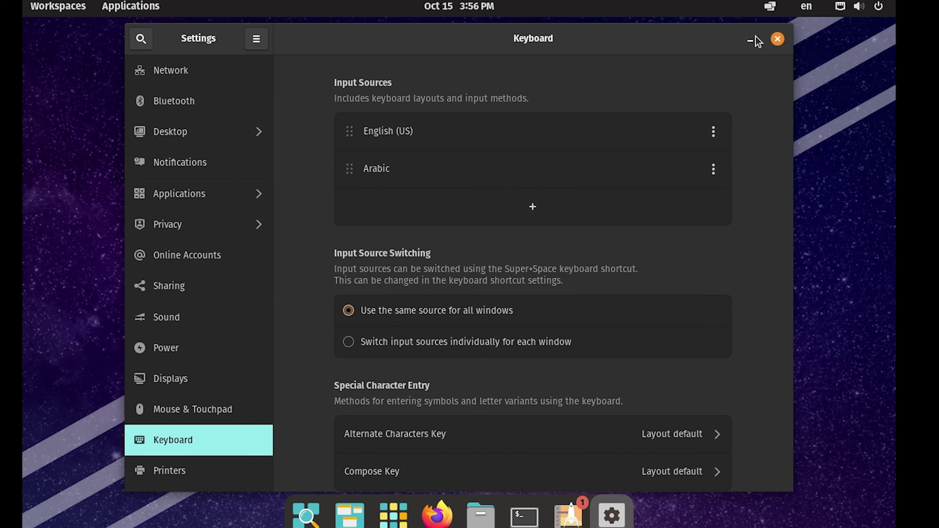
pyautogui.click(779, 38)
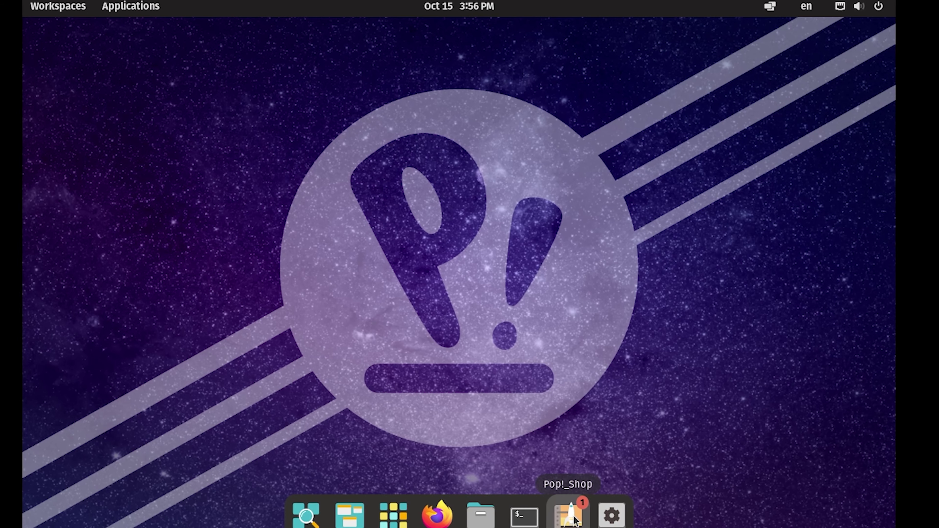
# Browse Pop!_Shop's categories and the Fun & Games listings, then return to Home
pyautogui.click(574, 521)
pyautogui.scroll(-5, 488, 74)
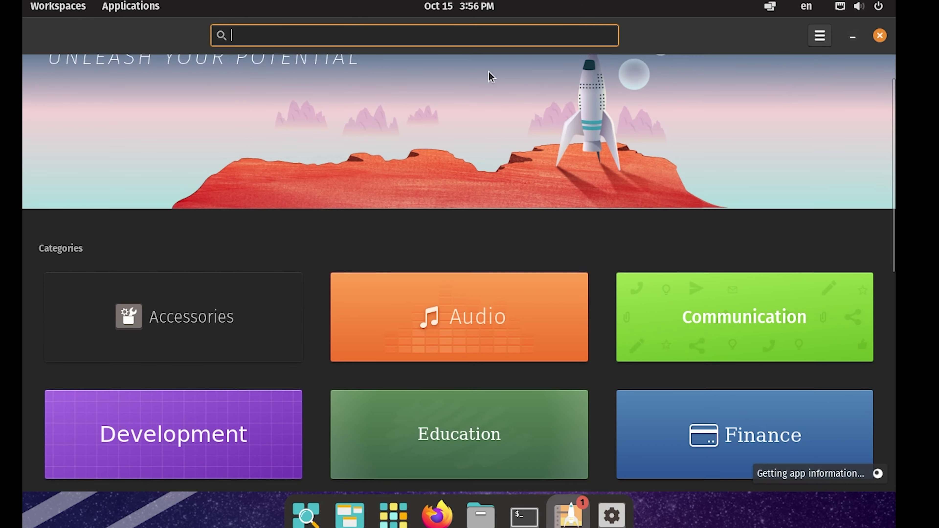
pyautogui.scroll(-5, 504, 159)
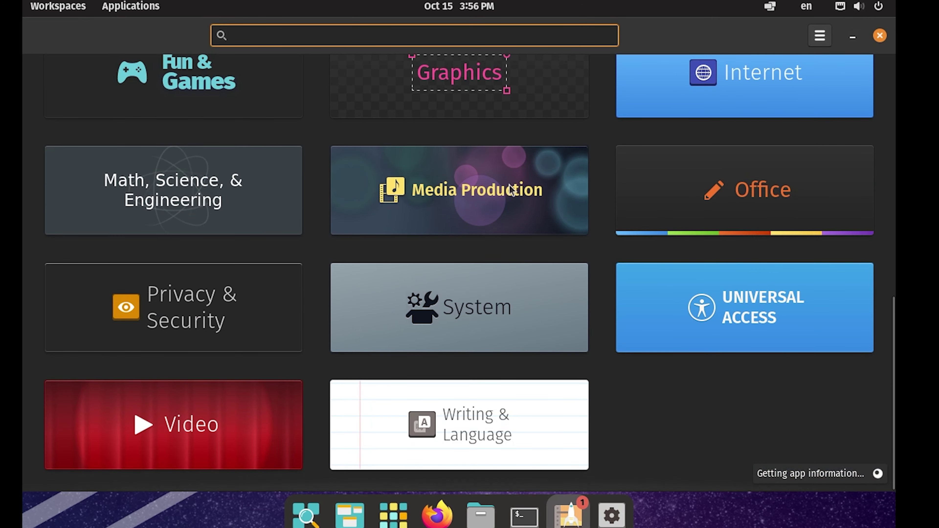
pyautogui.scroll(10, 529, 227)
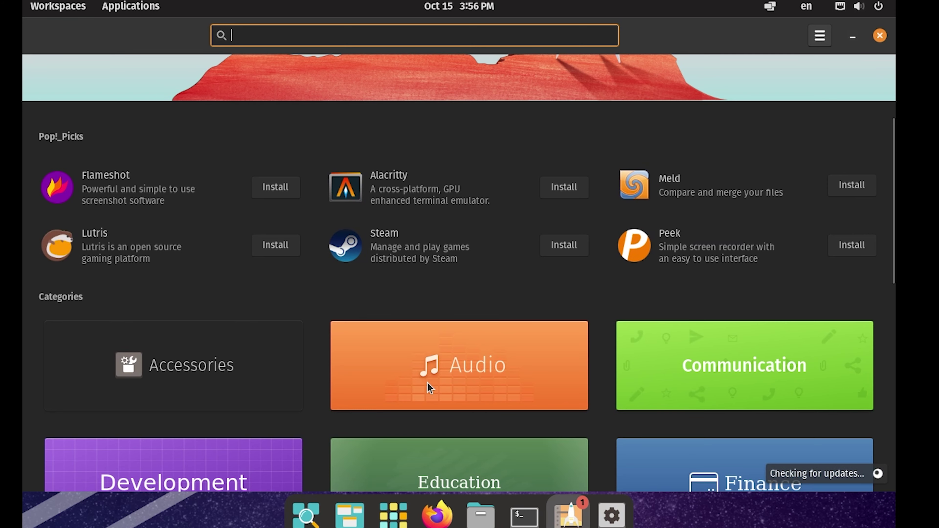
pyautogui.scroll(-3, 646, 376)
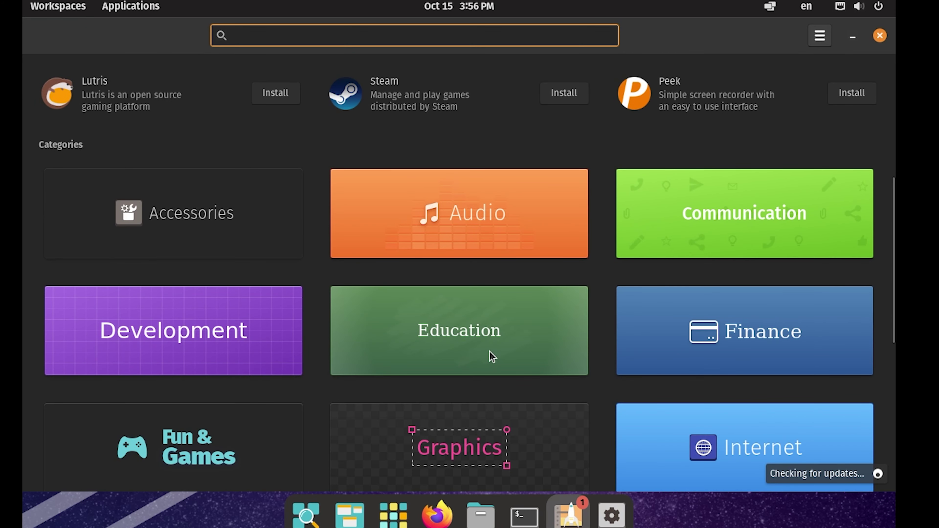
pyautogui.scroll(1, 490, 352)
pyautogui.scroll(-5, 489, 352)
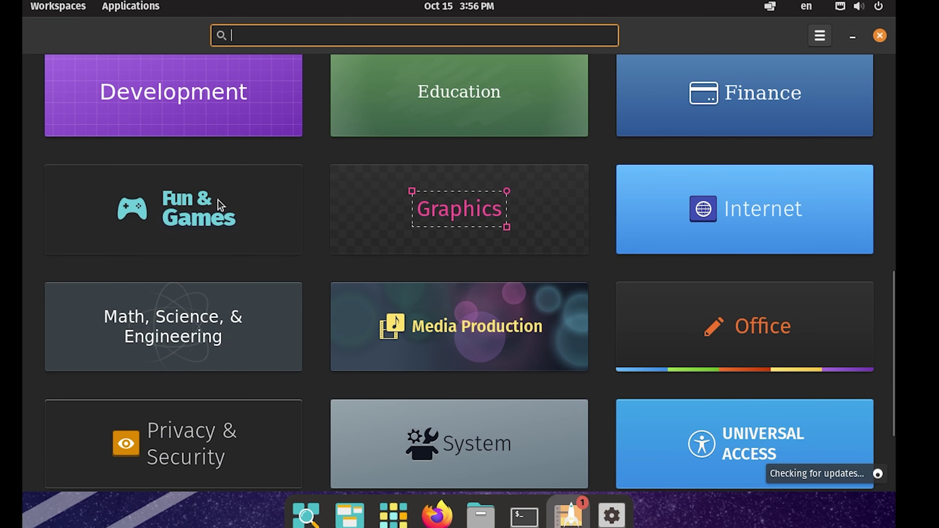
pyautogui.click(218, 202)
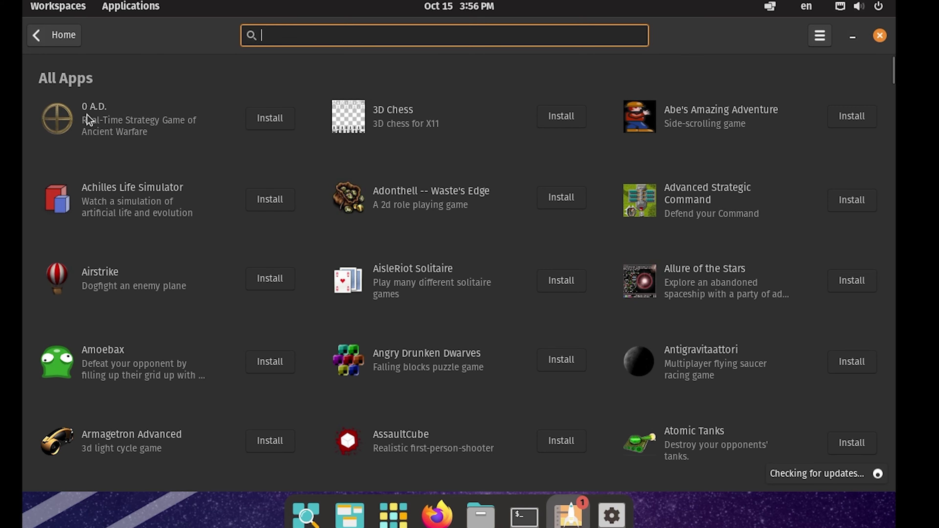
pyautogui.click(38, 42)
pyautogui.scroll(10, 398, 225)
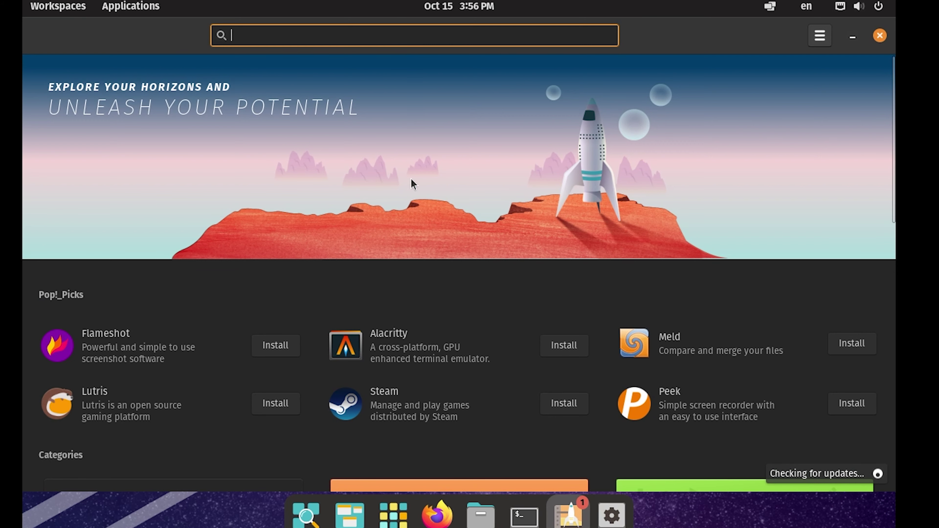
# Install Steam from Pop!_Picks, authorizing with the account password
pyautogui.click(395, 398)
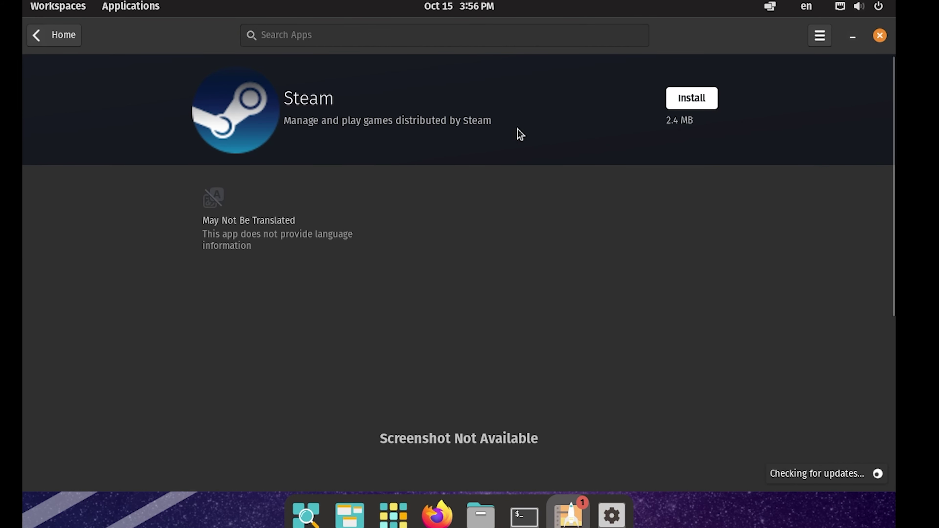
pyautogui.click(701, 106)
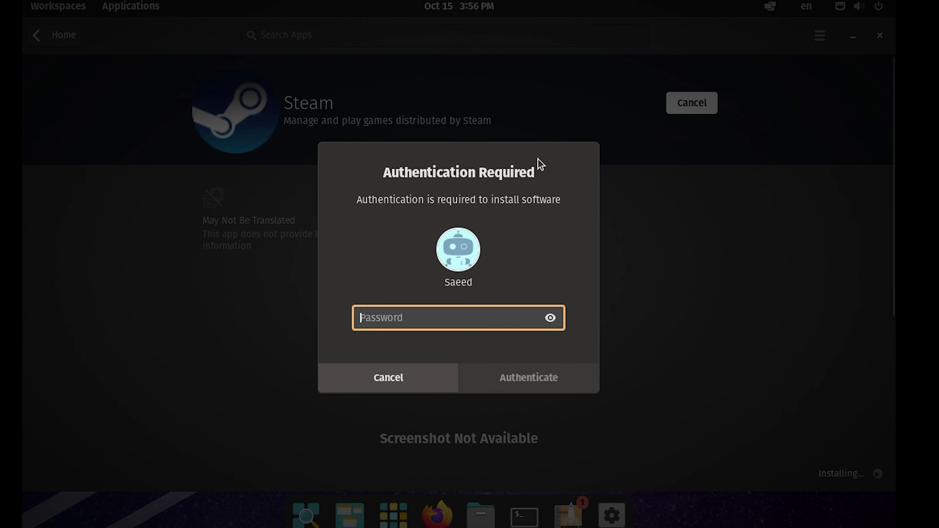
pyautogui.write('••')
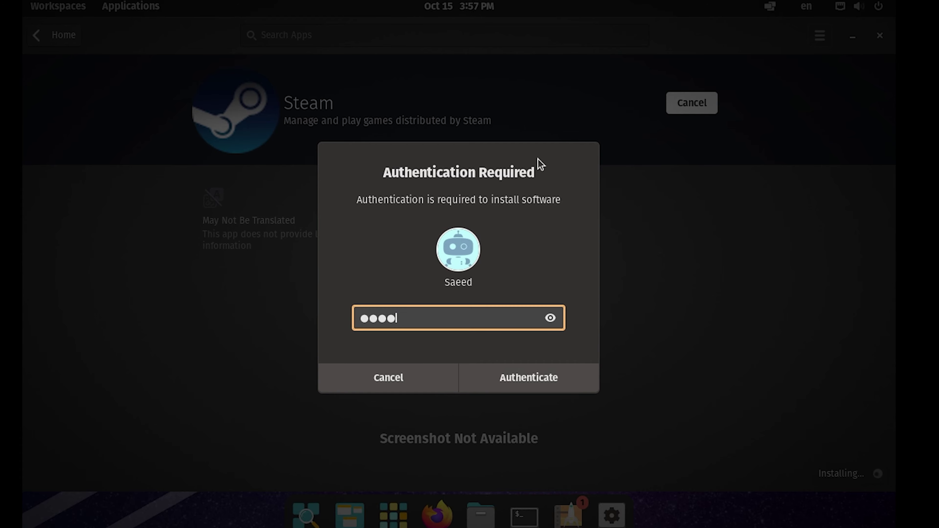
pyautogui.write('•••••••')
pyautogui.press('Return')
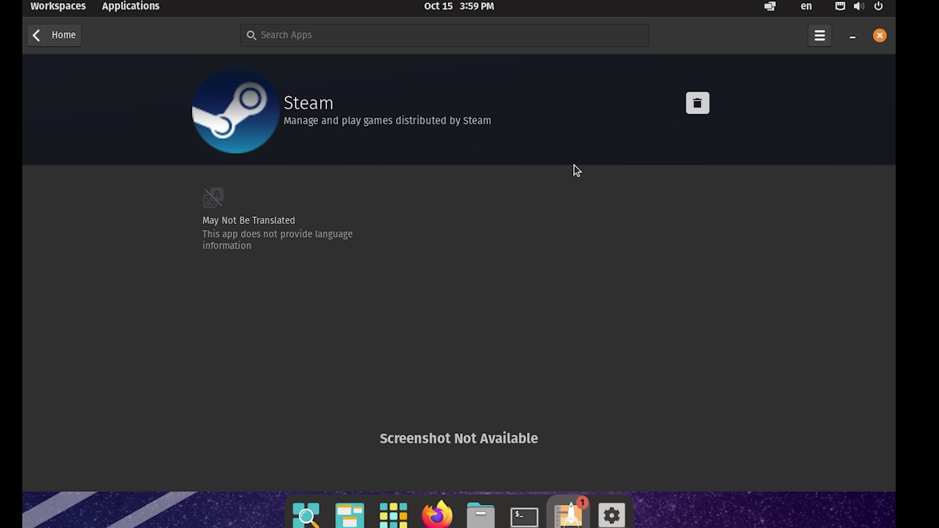
pyautogui.click(387, 520)
# Launch Steam, let its updater finish, and close the sign-in window without logging in
pyautogui.click(402, 251)
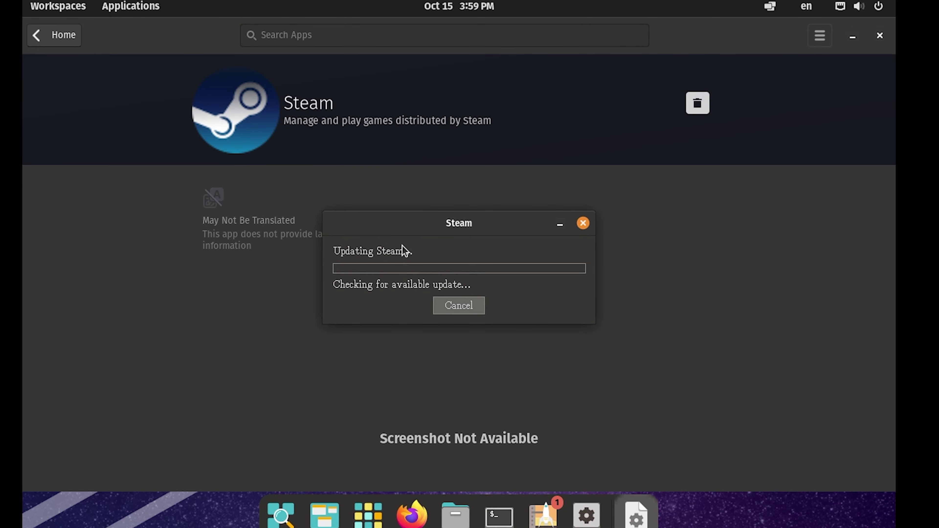
pyautogui.moveTo(451, 226); pyautogui.dragTo(453, 202)
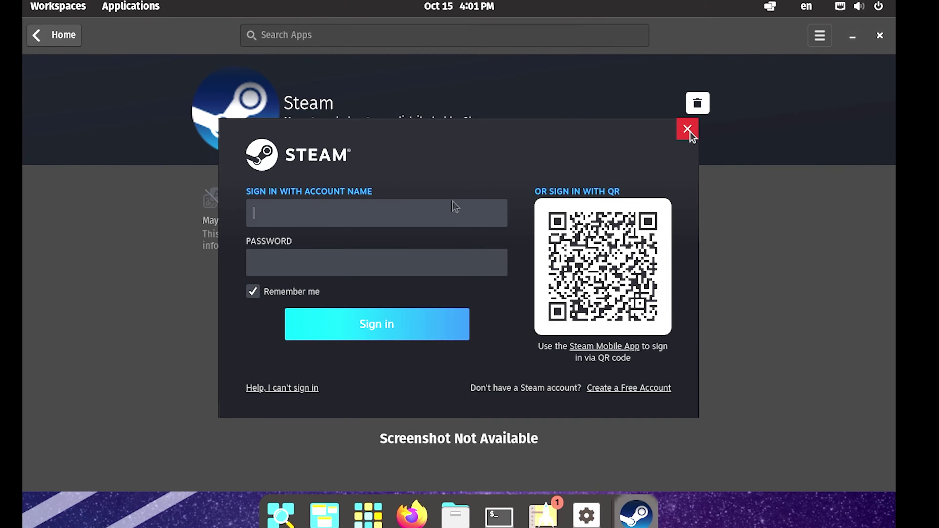
pyautogui.click(687, 129)
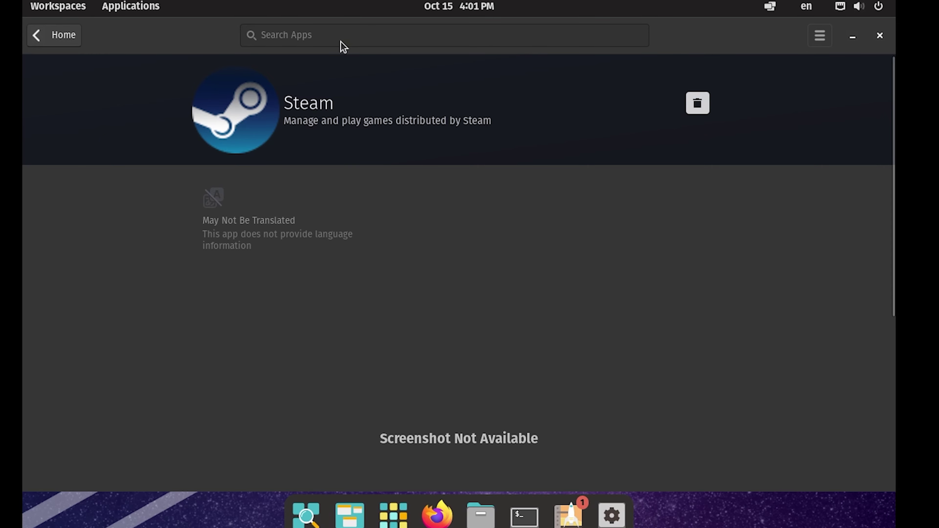
# Search the Pop!_Shop home page for 'lutris' and install Lutris
pyautogui.click(70, 37)
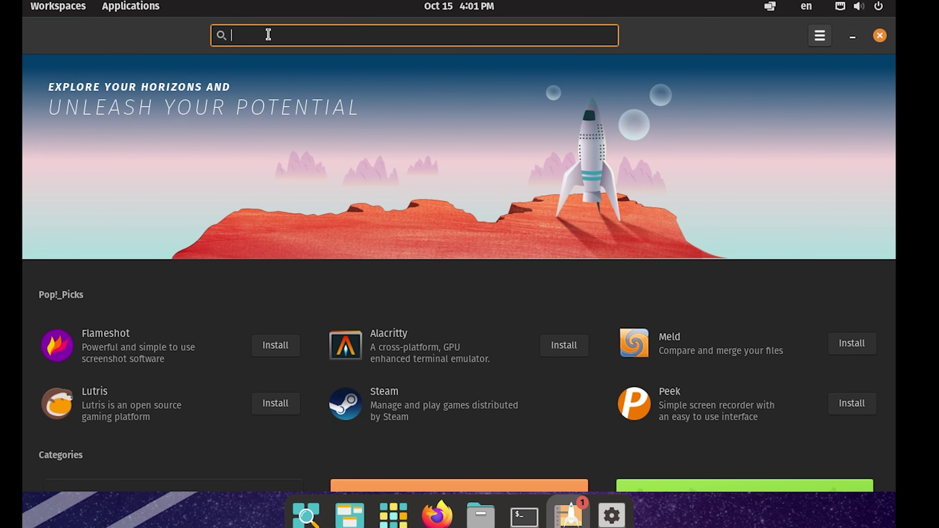
pyautogui.write('lutris')
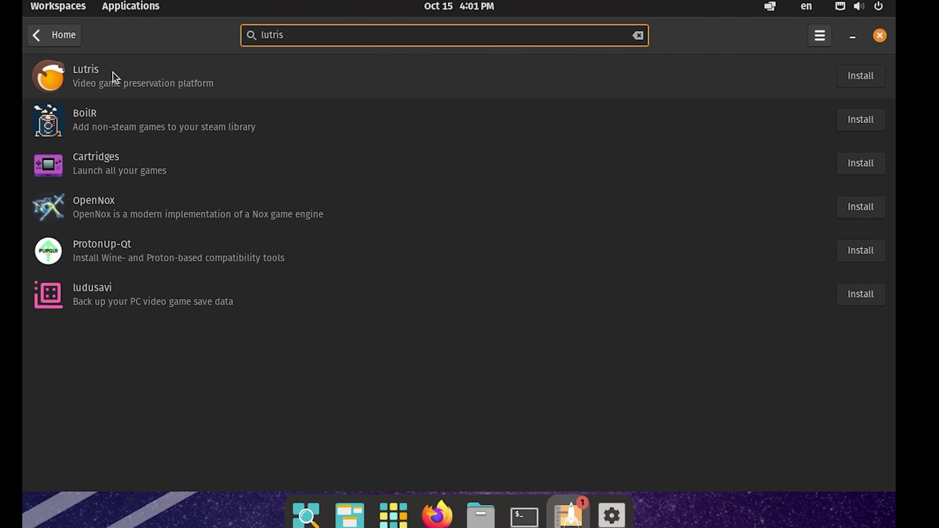
pyautogui.click(852, 77)
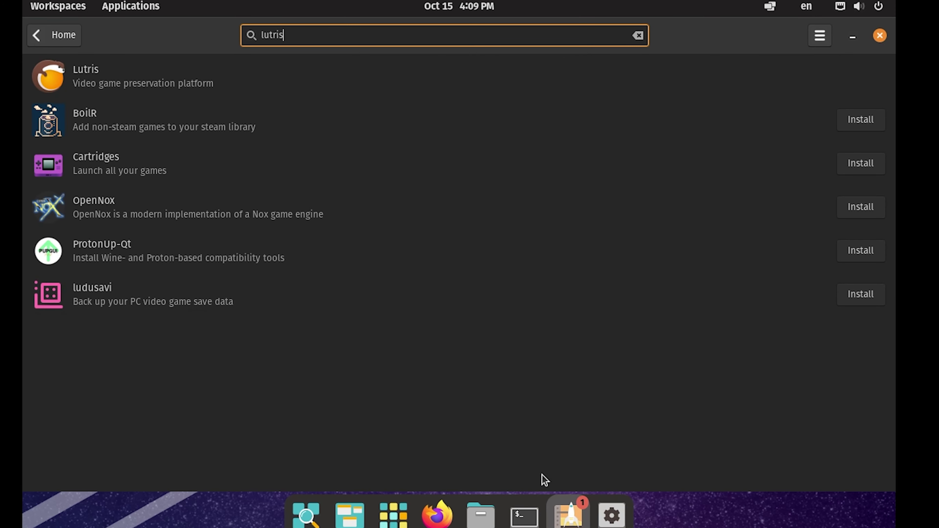
# Launch Lutris from the applications list and close Pop!_Shop
pyautogui.click(388, 516)
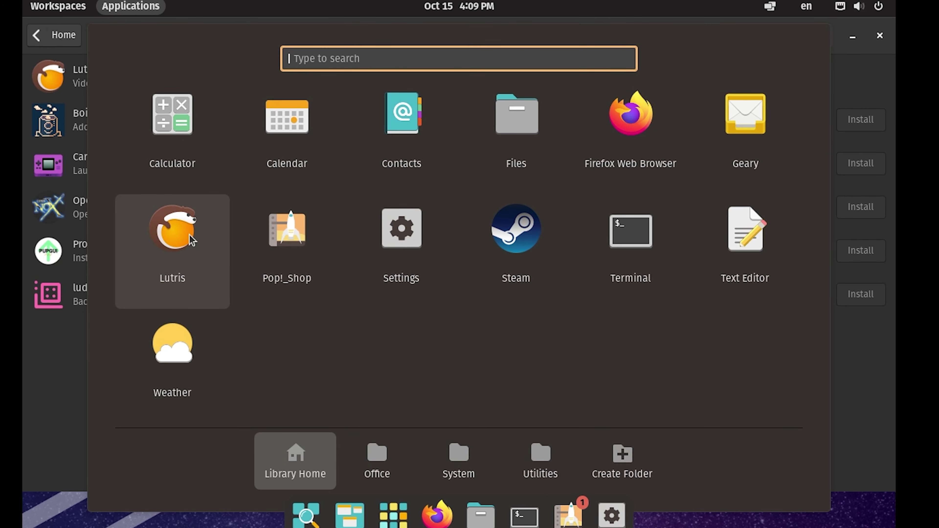
pyautogui.click(191, 239)
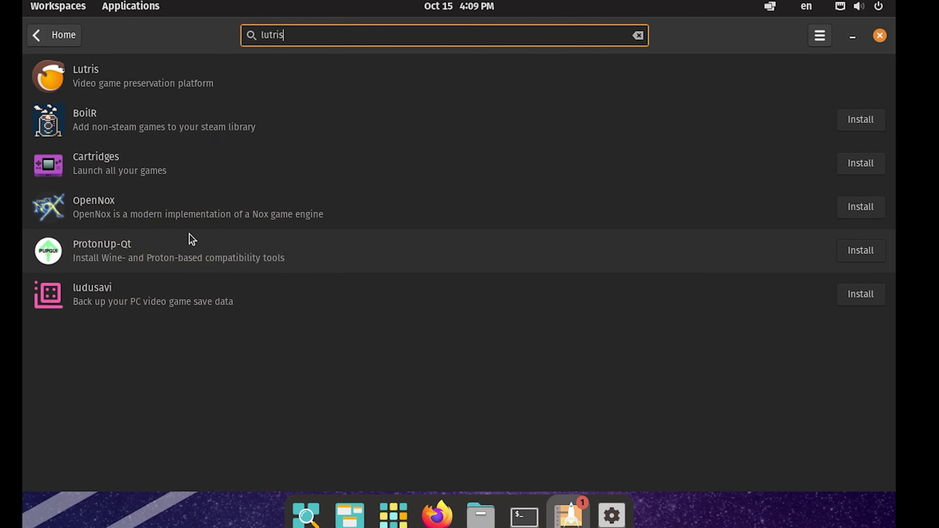
pyautogui.click(880, 35)
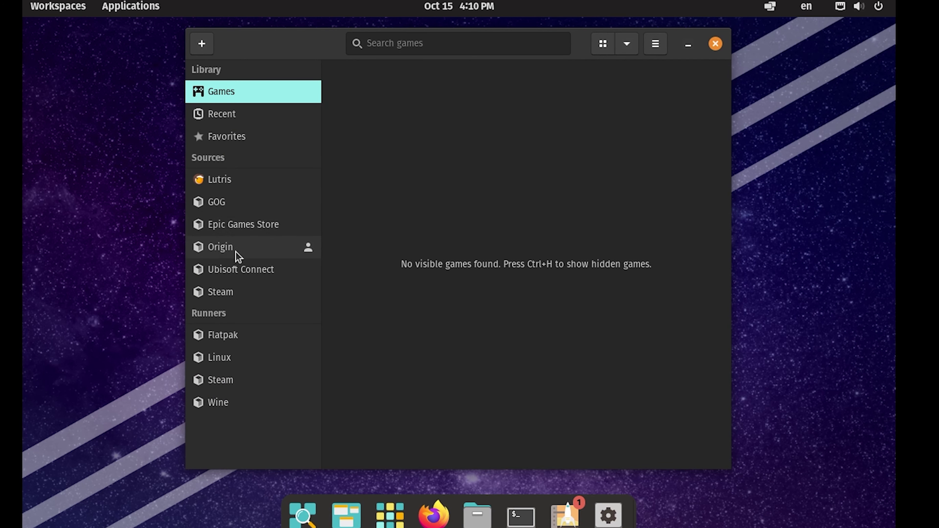
# Start the Epic Games Store sign-in, accept the launcher notice, then cancel its installer
pyautogui.click(246, 233)
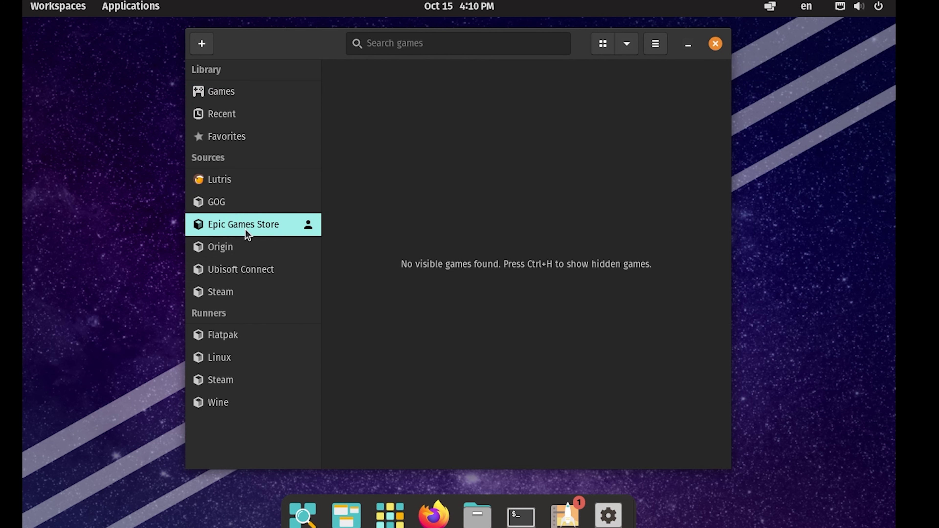
pyautogui.click(308, 227)
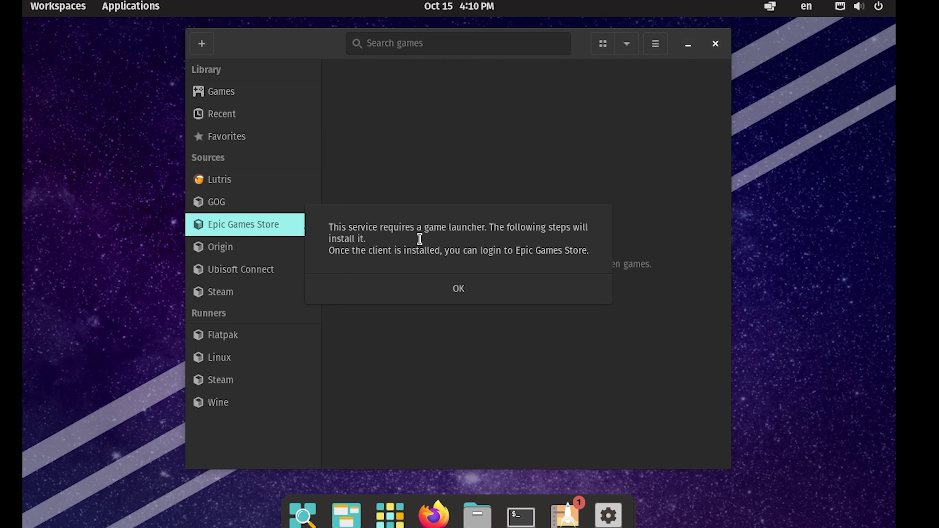
pyautogui.click(451, 290)
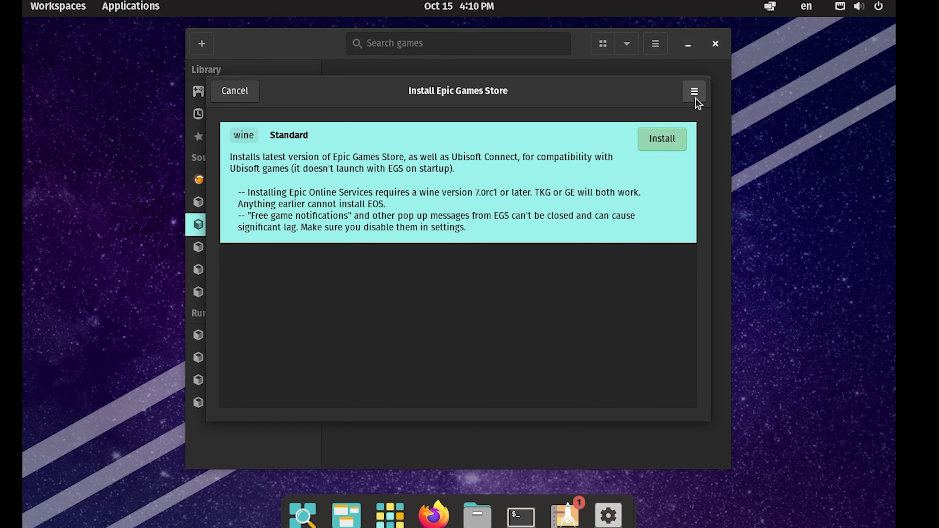
pyautogui.click(255, 91)
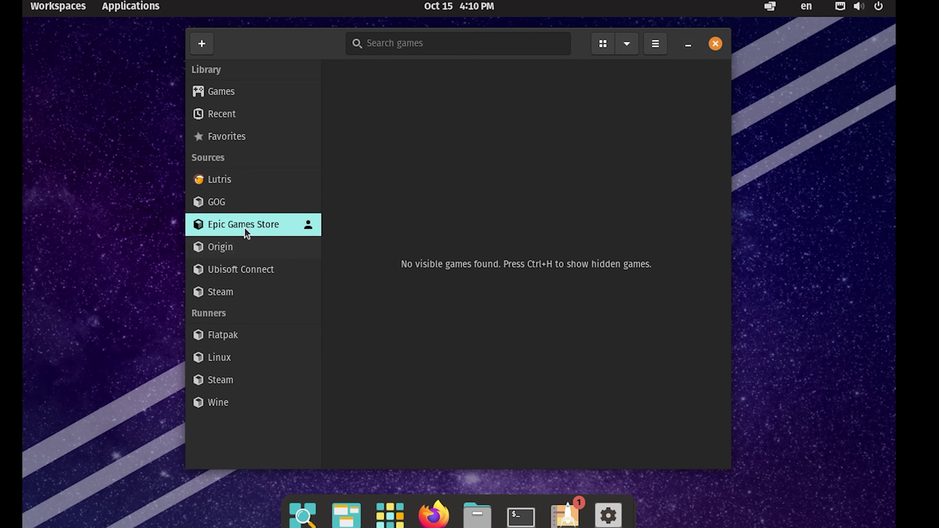
# Browse the Ubisoft Connect and Steam sources, then bring up the desktop's context menu
pyautogui.click(239, 276)
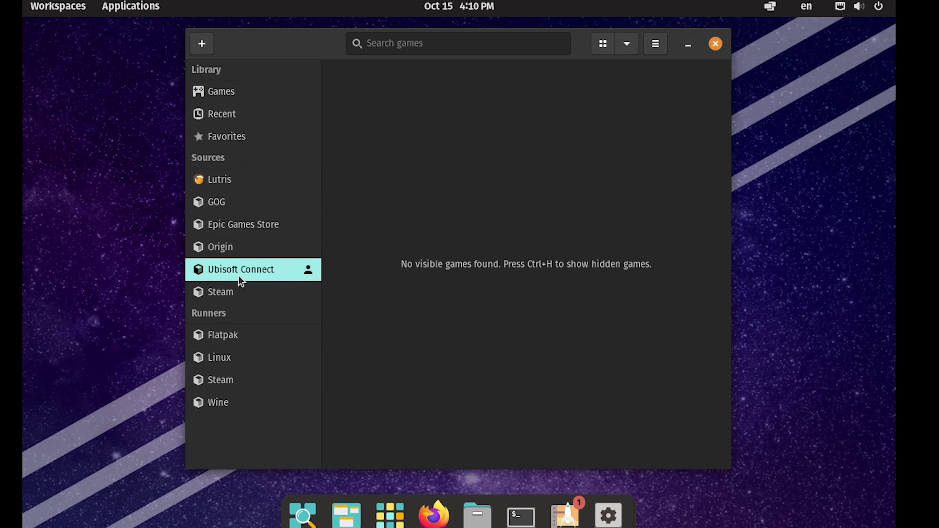
pyautogui.click(233, 297)
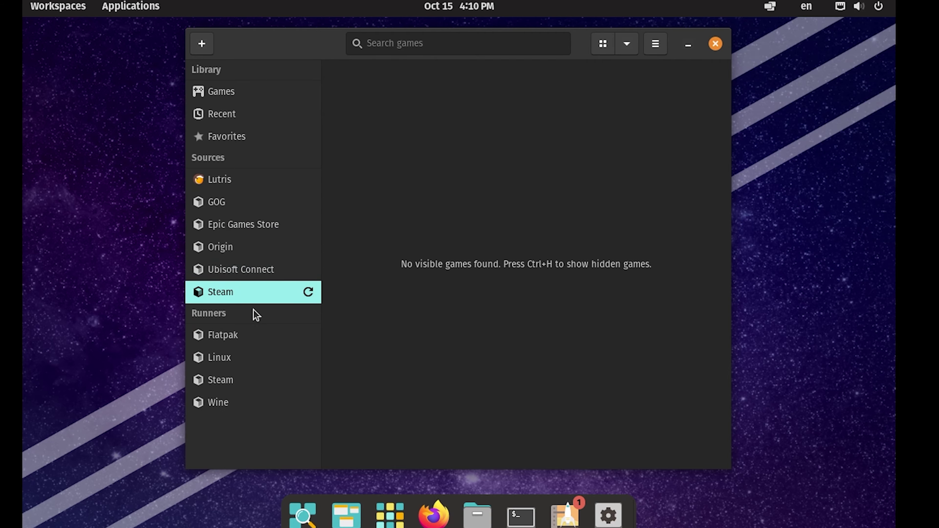
pyautogui.rightClick(423, 209)
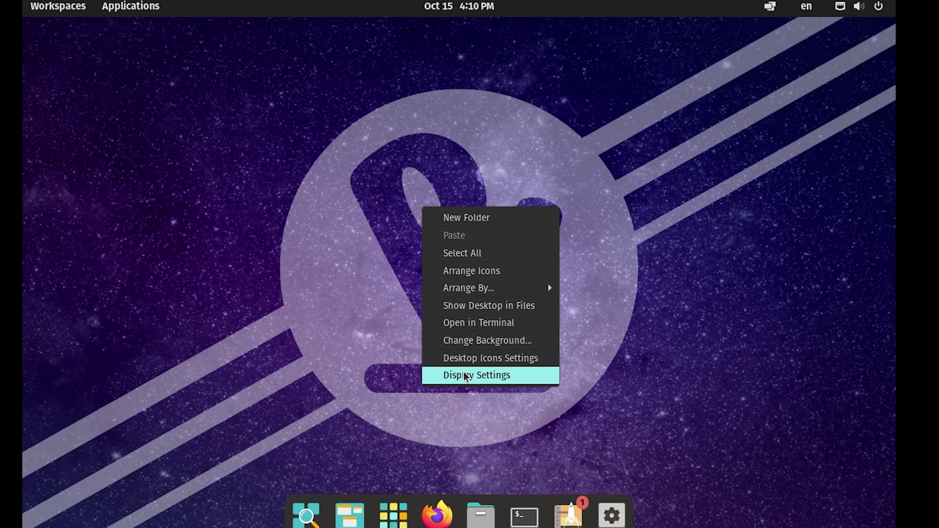
# Open Change Background and choose the blue-purple triangles image as wallpaper
pyautogui.click(497, 342)
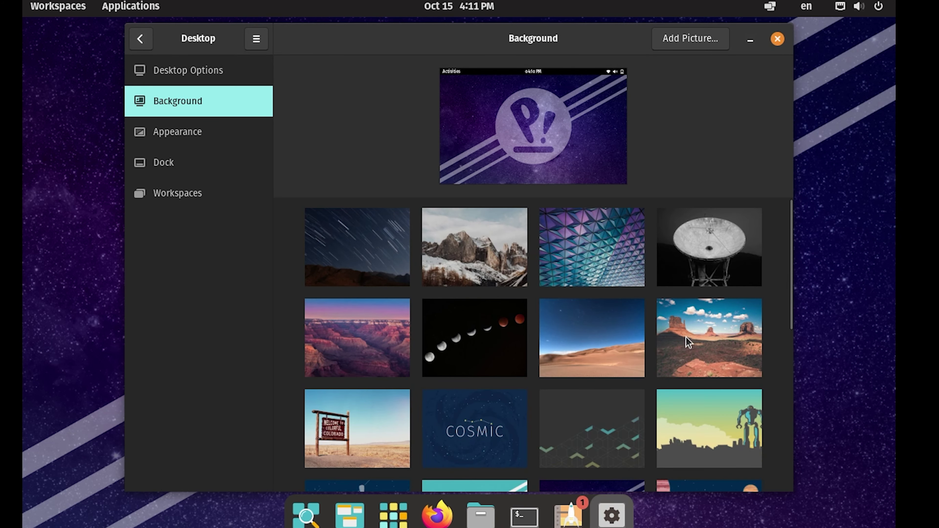
pyautogui.click(593, 275)
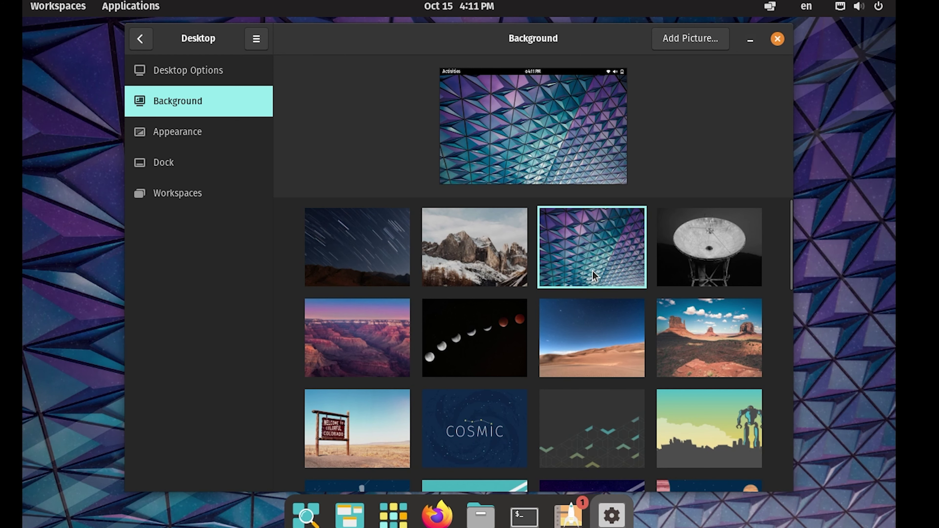